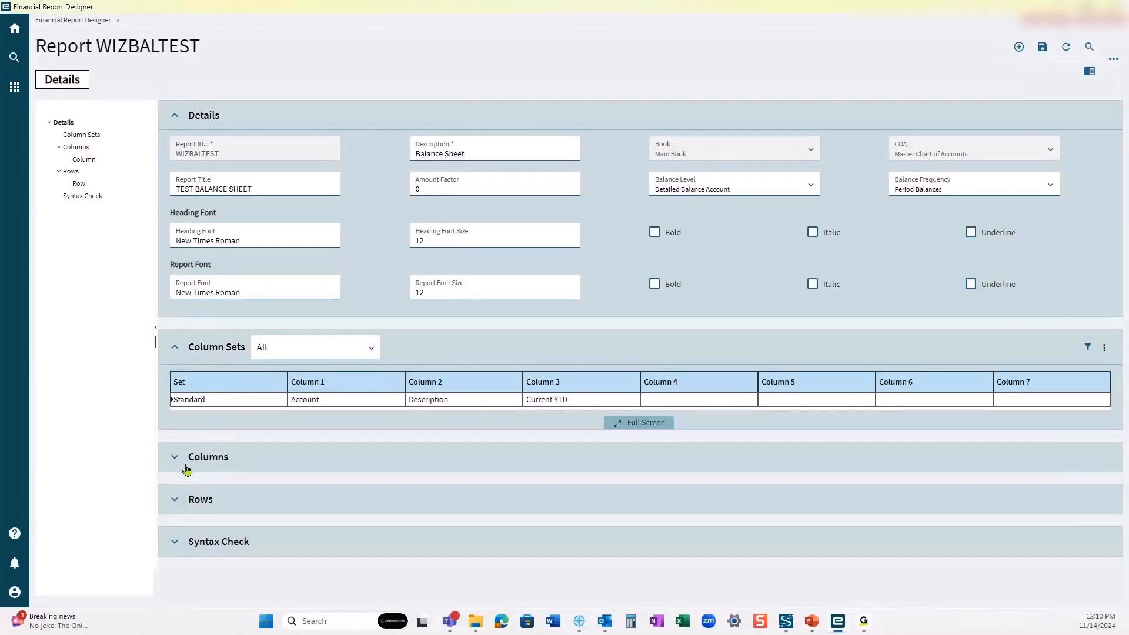
Expand the report's column and row sections, review their entries, and show the rows list in full screen
{"action": "left_click", "coordinate": [178, 459]}
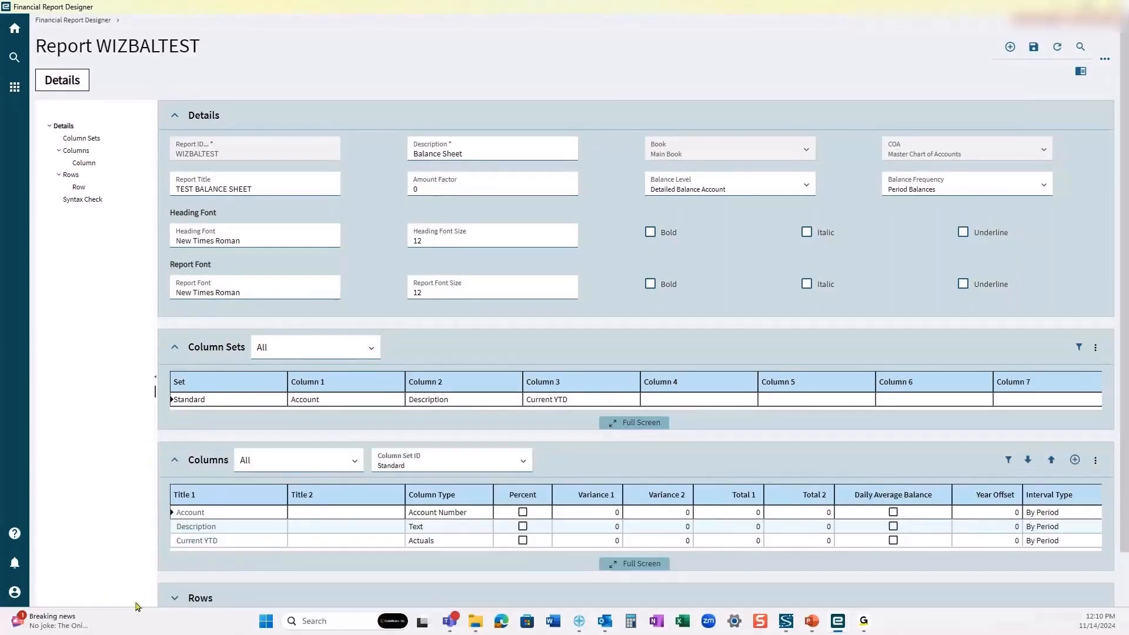
{"action": "scroll", "coordinate": [222, 585], "scroll_direction": "down", "scroll_amount": 1}
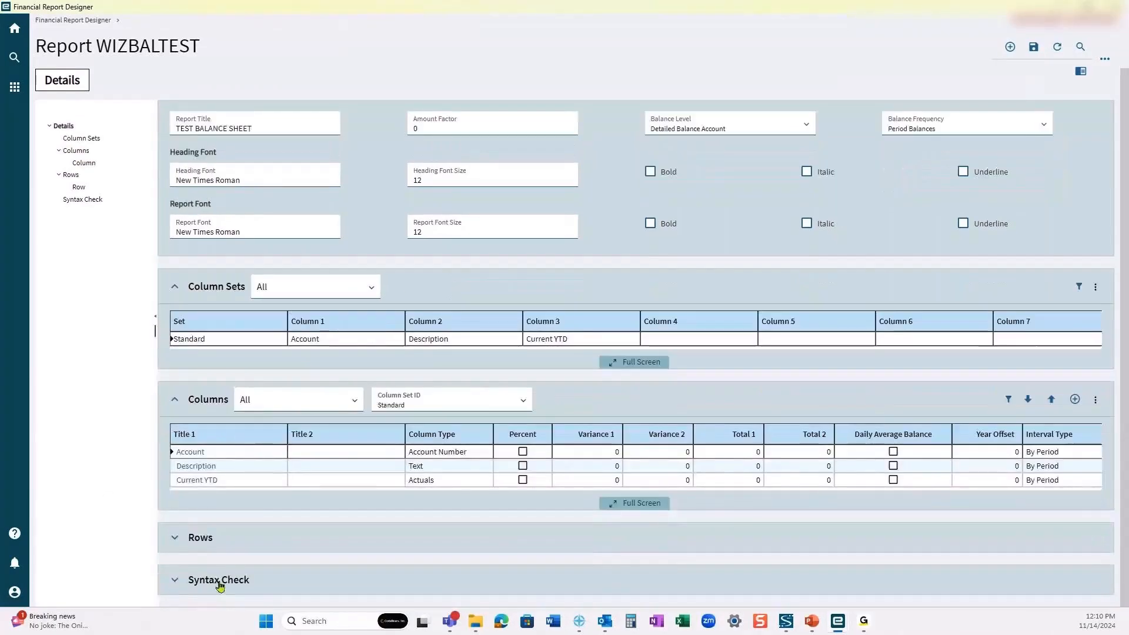
{"action": "left_click", "coordinate": [175, 537]}
{"action": "scroll", "coordinate": [455, 369], "scroll_direction": "down", "scroll_amount": 3}
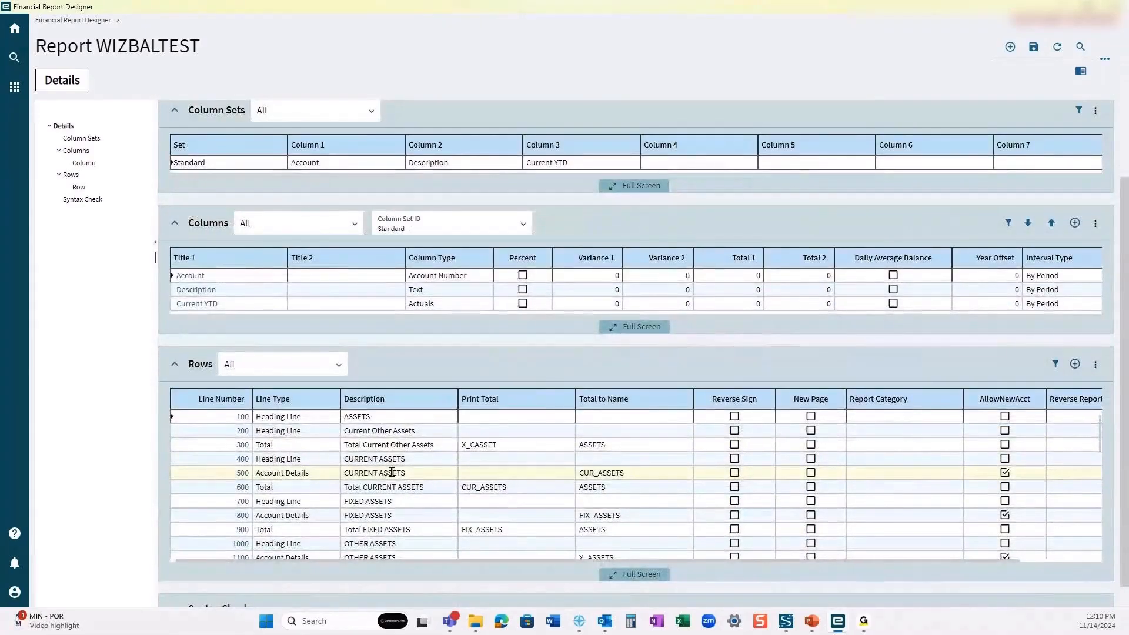
{"action": "scroll", "coordinate": [391, 472], "scroll_direction": "down", "scroll_amount": 5}
{"action": "scroll", "coordinate": [392, 472], "scroll_direction": "up", "scroll_amount": 5}
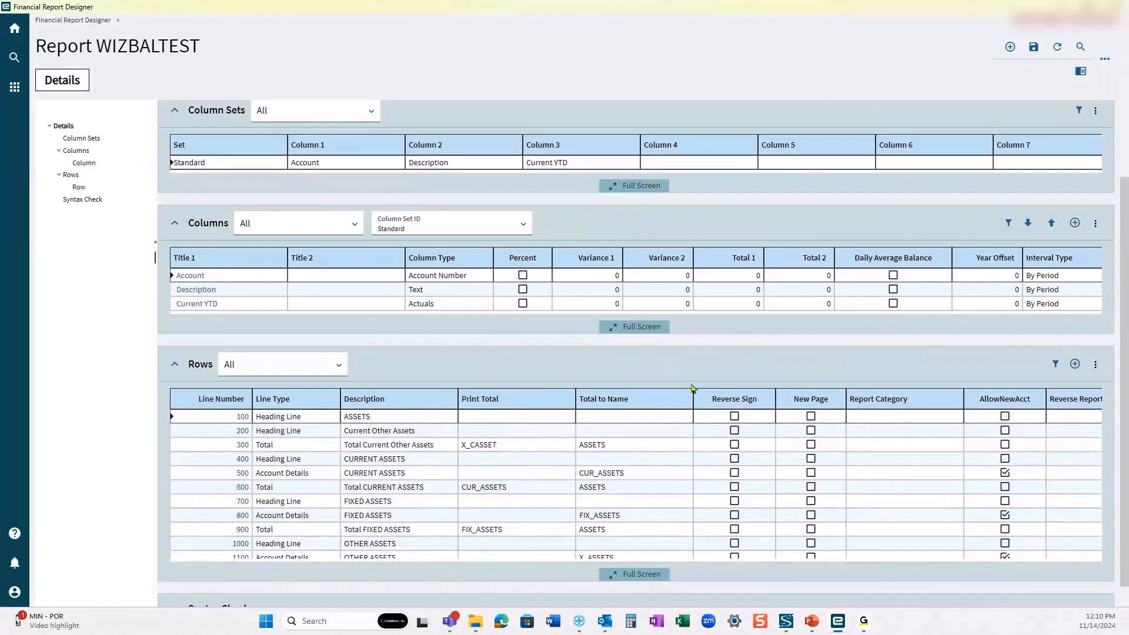
{"action": "left_click", "coordinate": [630, 583]}
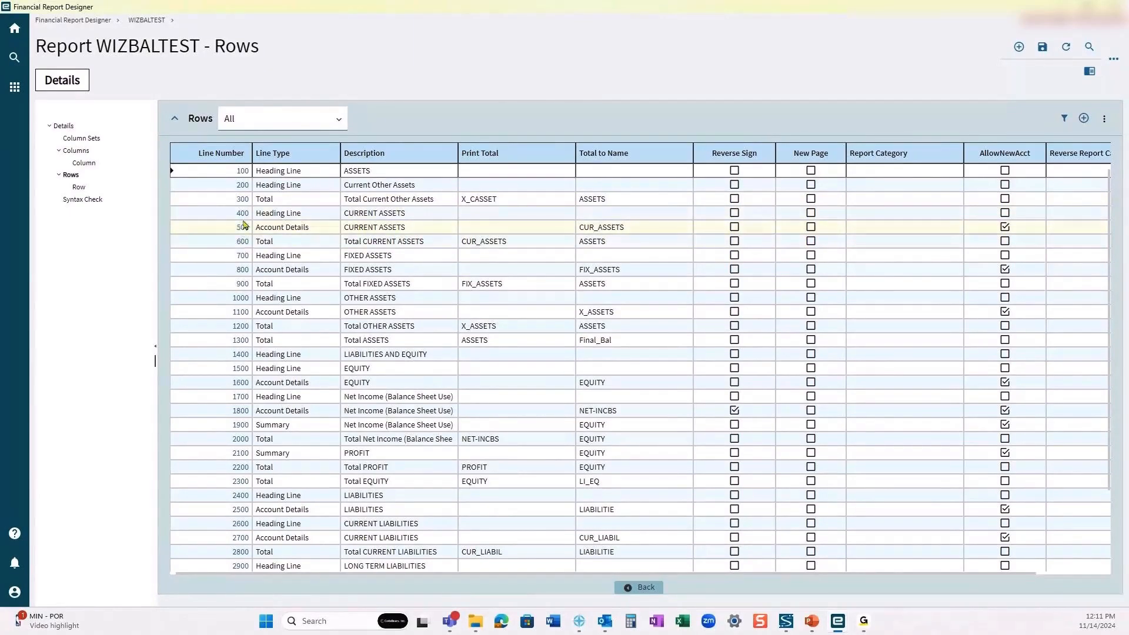
Delete row 200 and row 300, the Current Other Assets heading and its total, and return to the rows list
{"action": "left_click", "coordinate": [240, 186]}
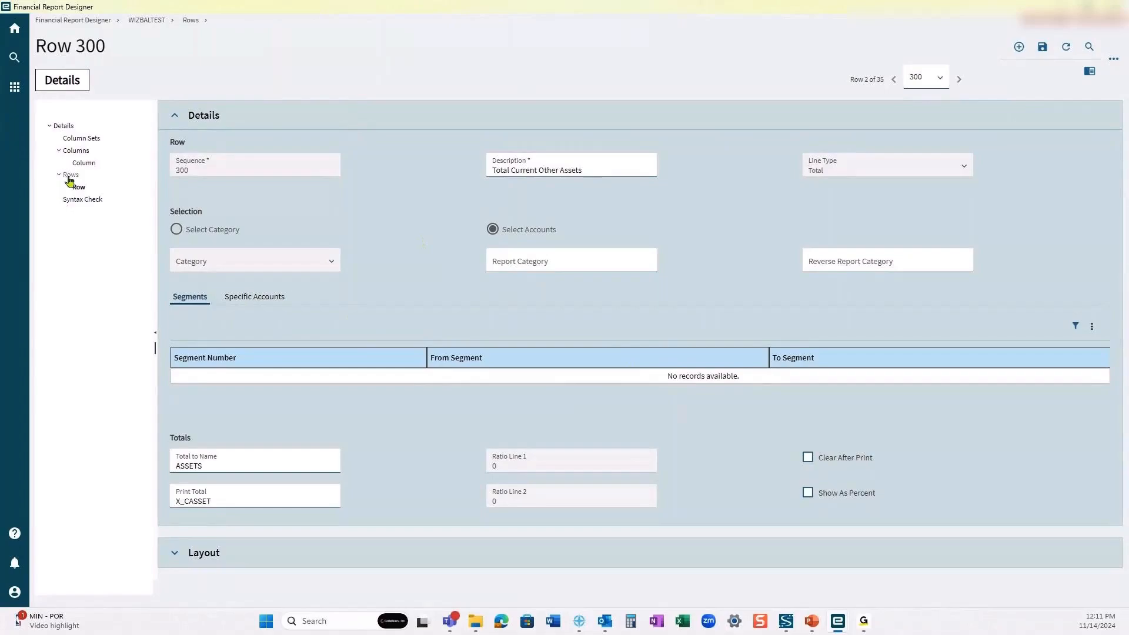
{"action": "left_click", "coordinate": [71, 175]}
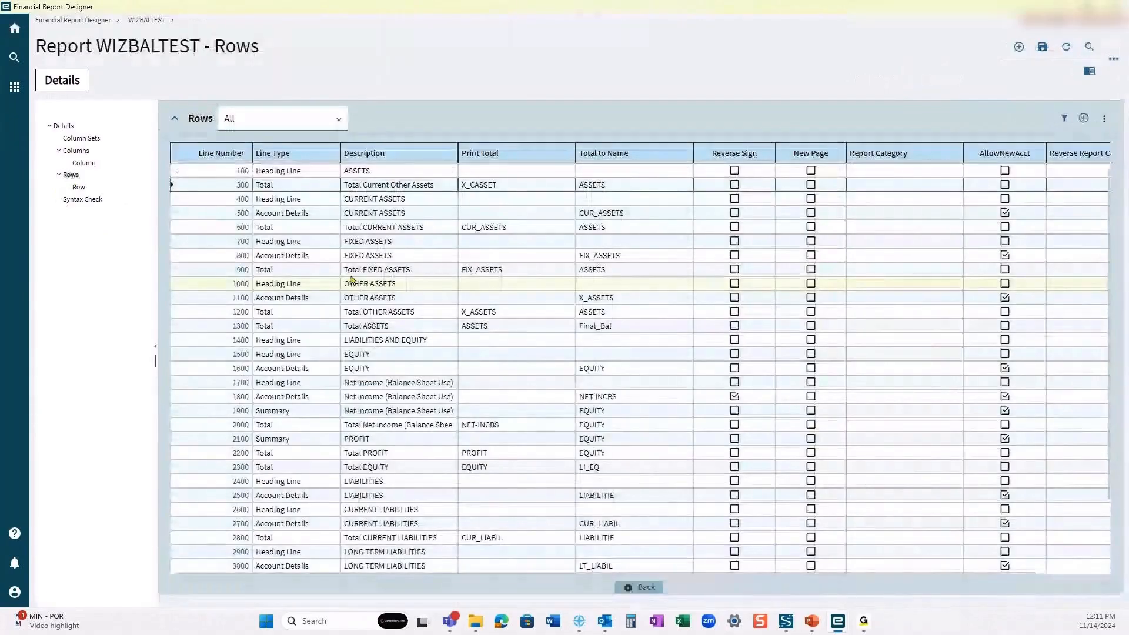
{"action": "left_click", "coordinate": [242, 187]}
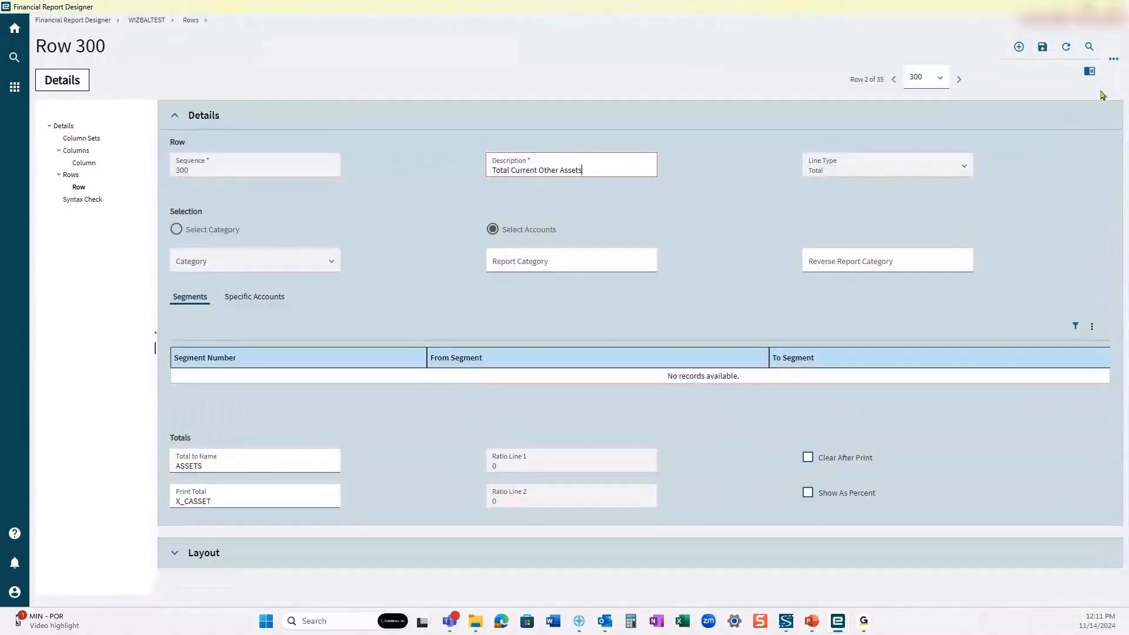
{"action": "left_click", "coordinate": [1113, 61]}
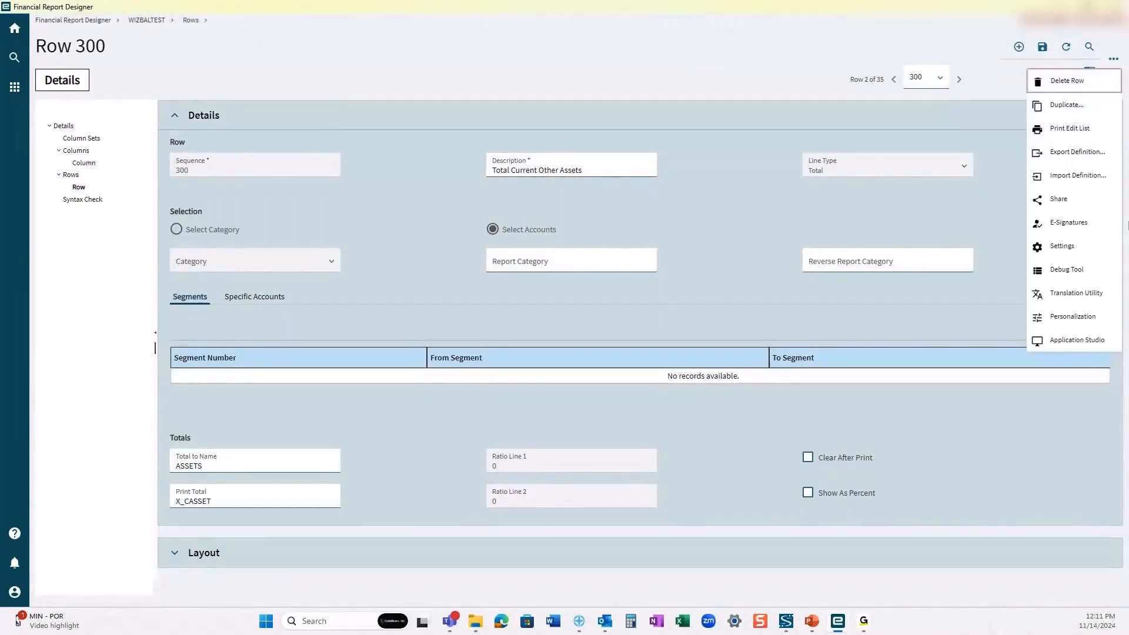
{"action": "left_click", "coordinate": [1068, 80]}
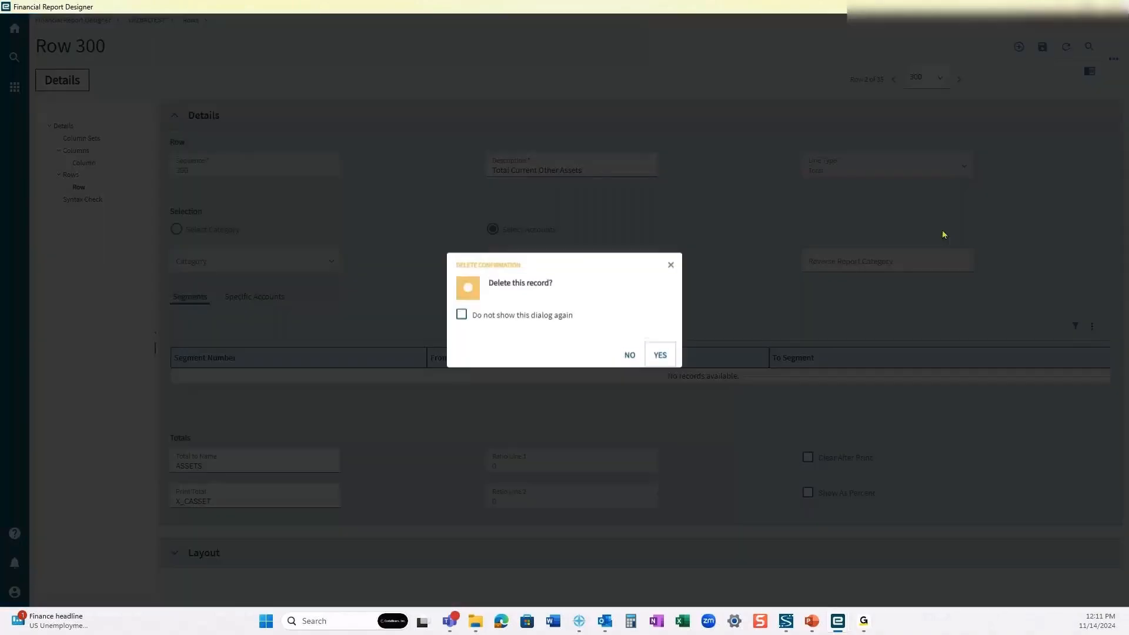
{"action": "key", "text": "Return"}
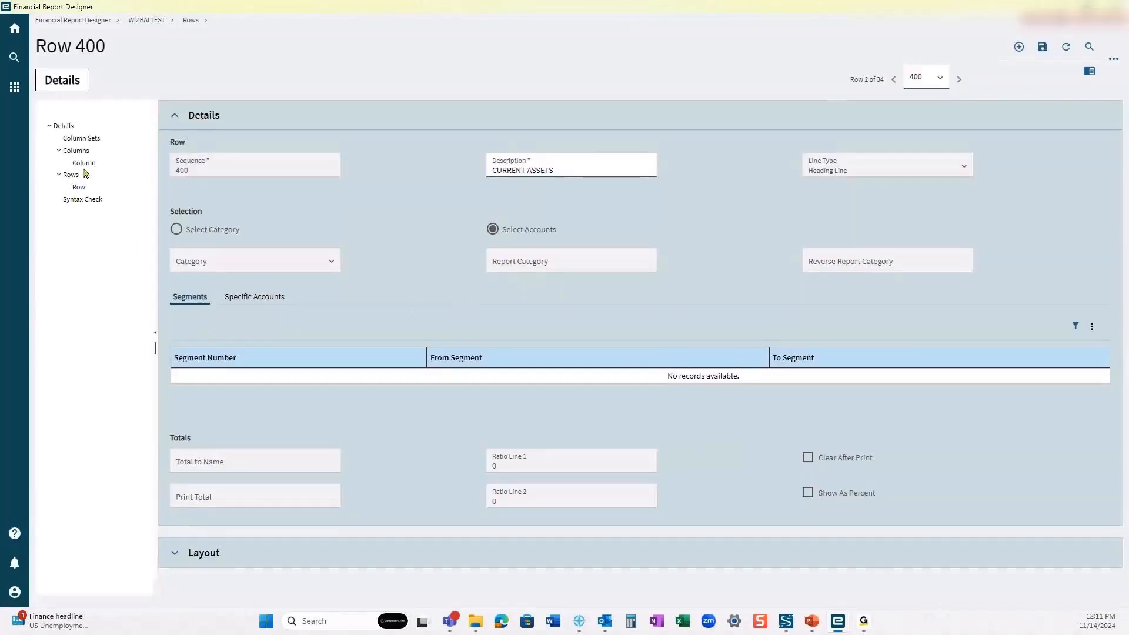
{"action": "left_click", "coordinate": [71, 175]}
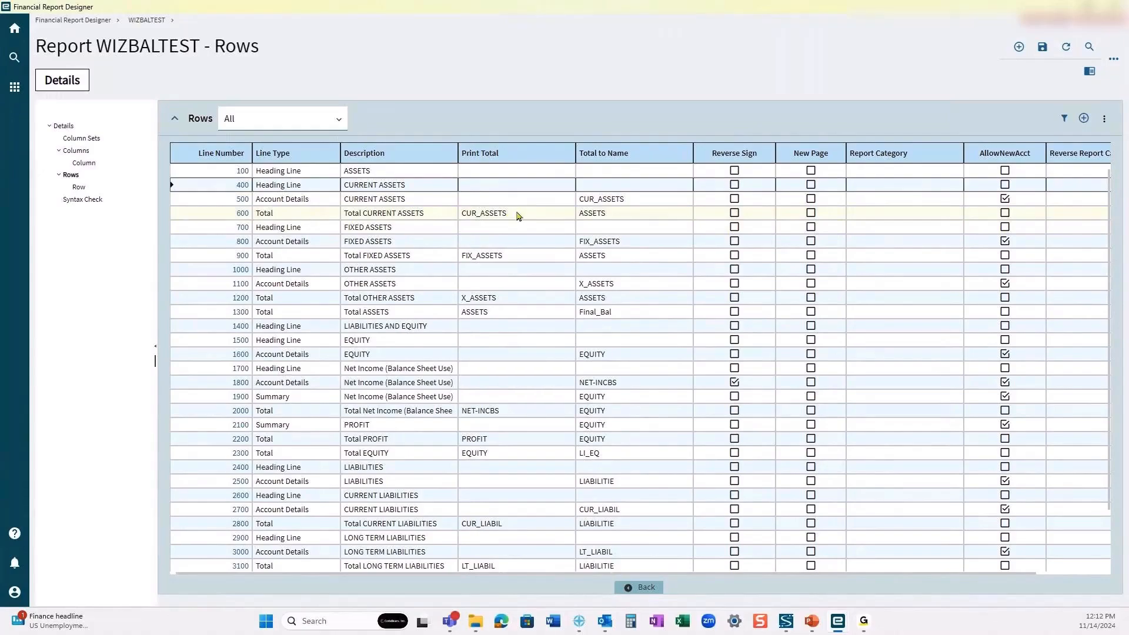
Open row 500, the CURRENT ASSETS account details line, and set its selection method to Select Accounts
{"action": "left_click", "coordinate": [242, 200]}
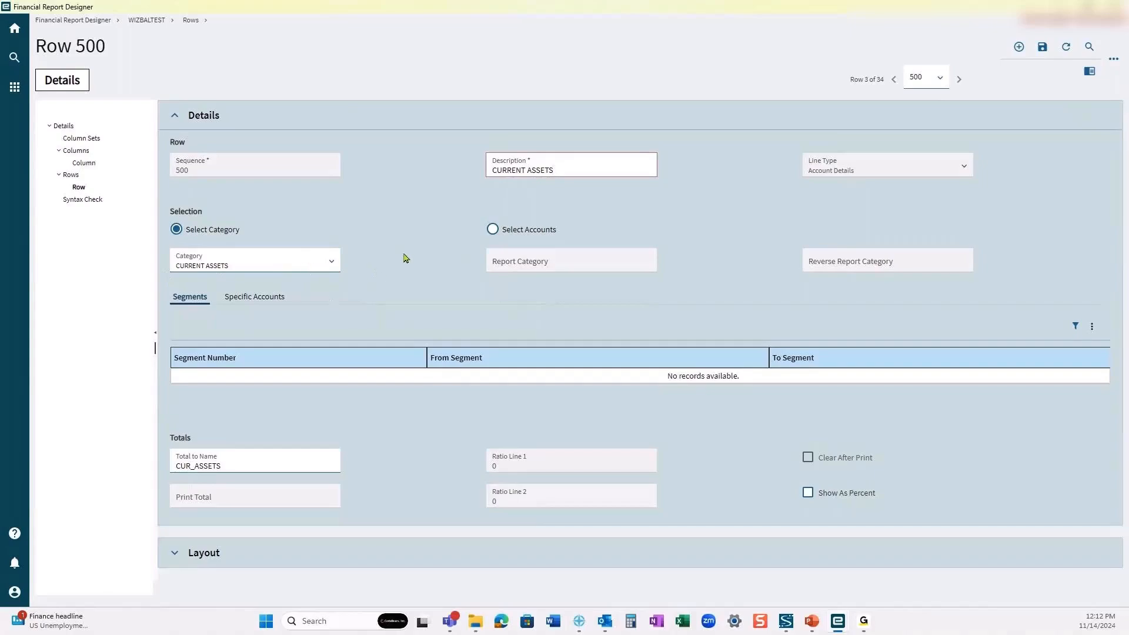
{"action": "left_click", "coordinate": [492, 231]}
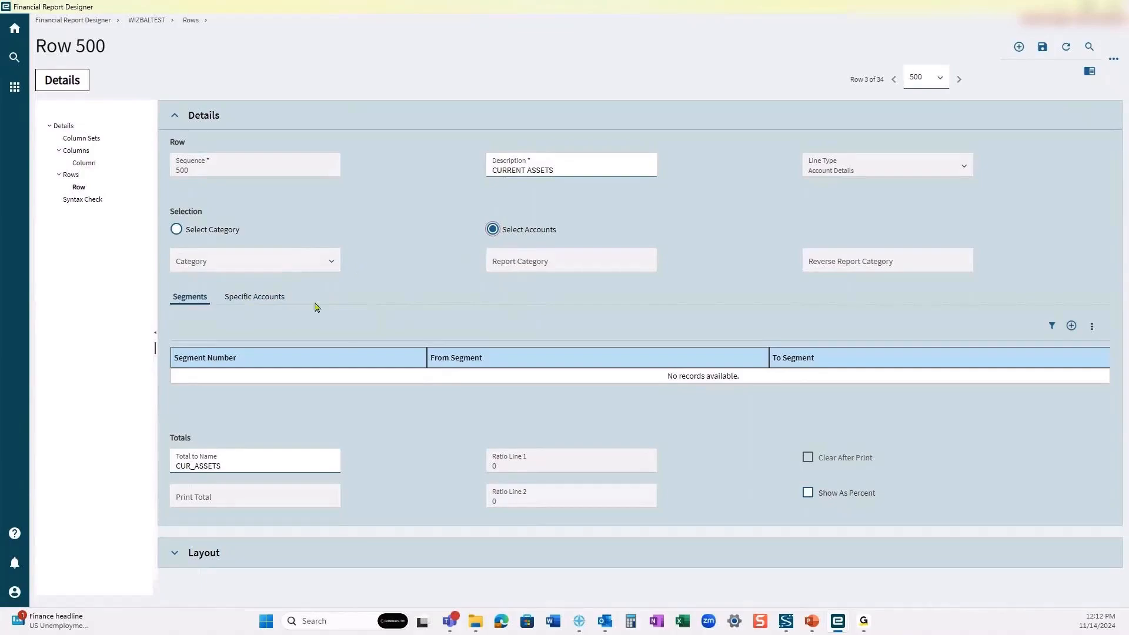
Add GL account 1000-00-00 as a specific account for row 500 and save the row
{"action": "left_click", "coordinate": [263, 298]}
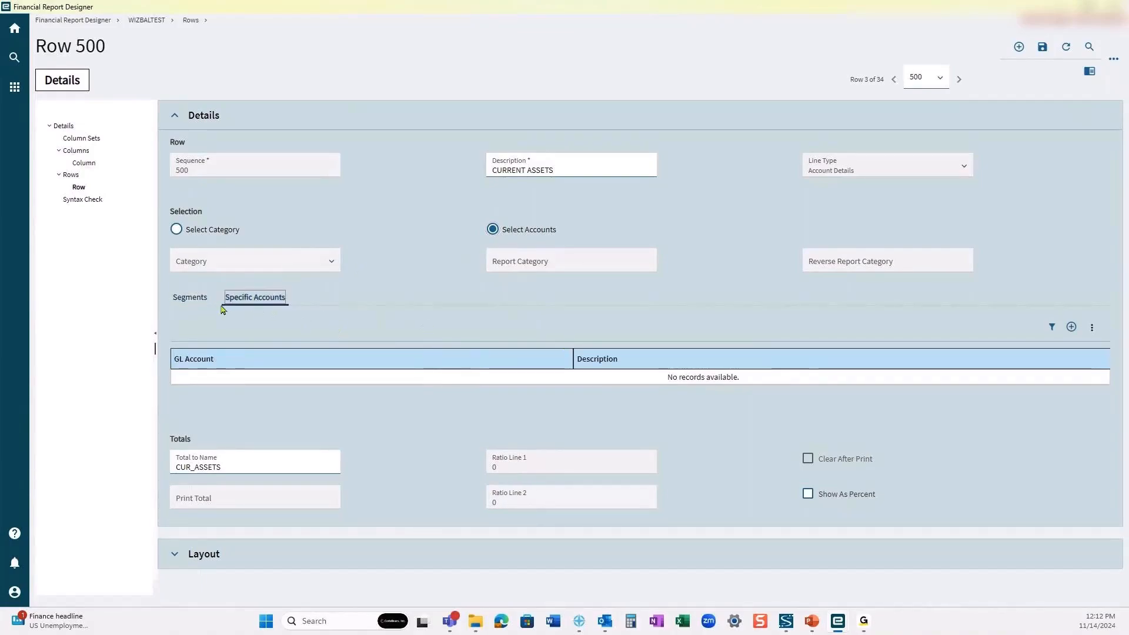
{"action": "left_click", "coordinate": [1071, 326]}
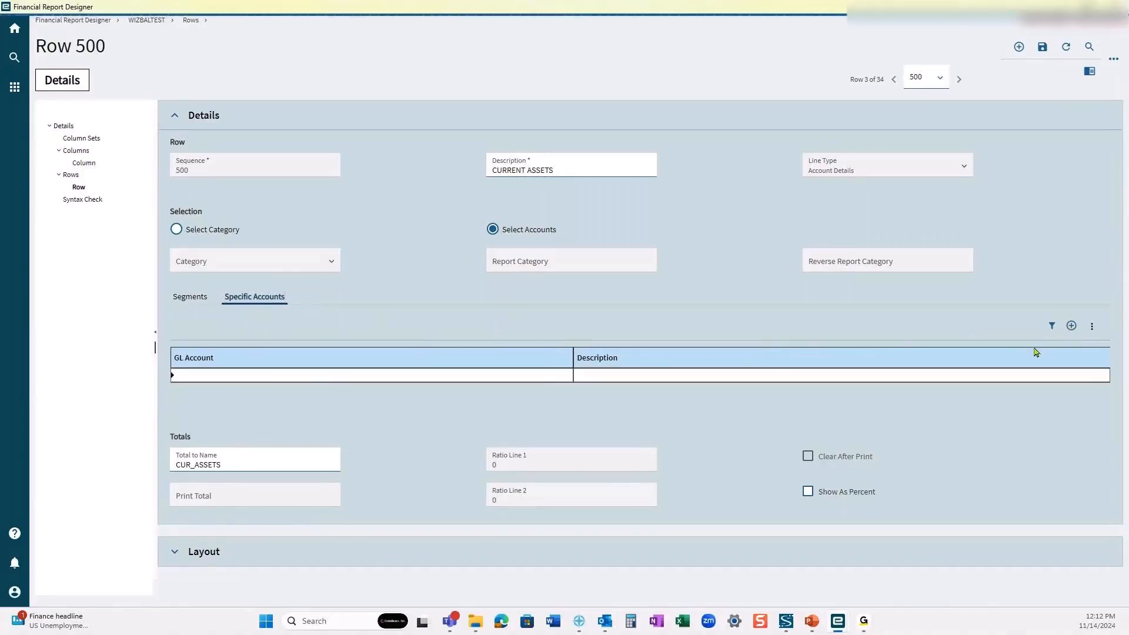
{"action": "left_click", "coordinate": [186, 383]}
{"action": "type", "text": "100"}
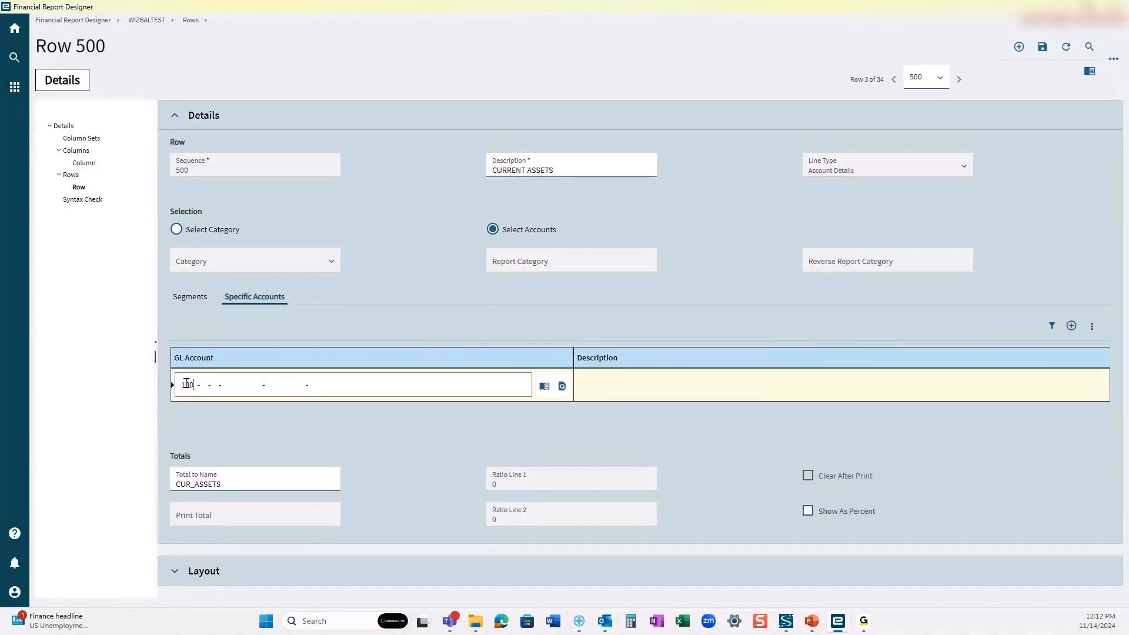
{"action": "type", "text": "0-00-00- - -"}
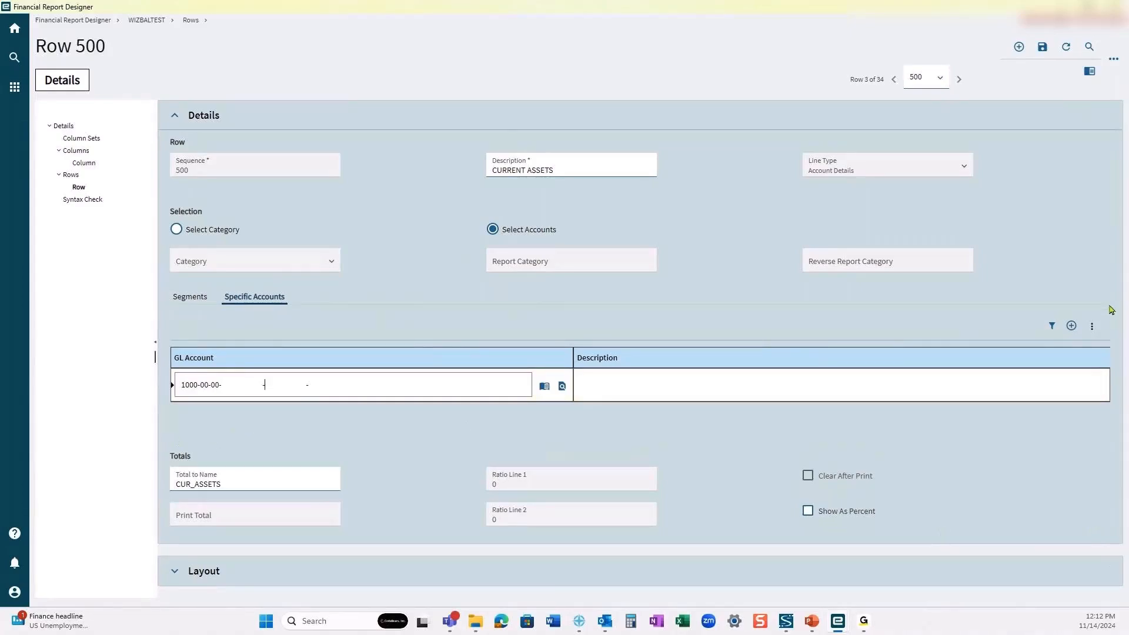
{"action": "left_click", "coordinate": [1043, 47]}
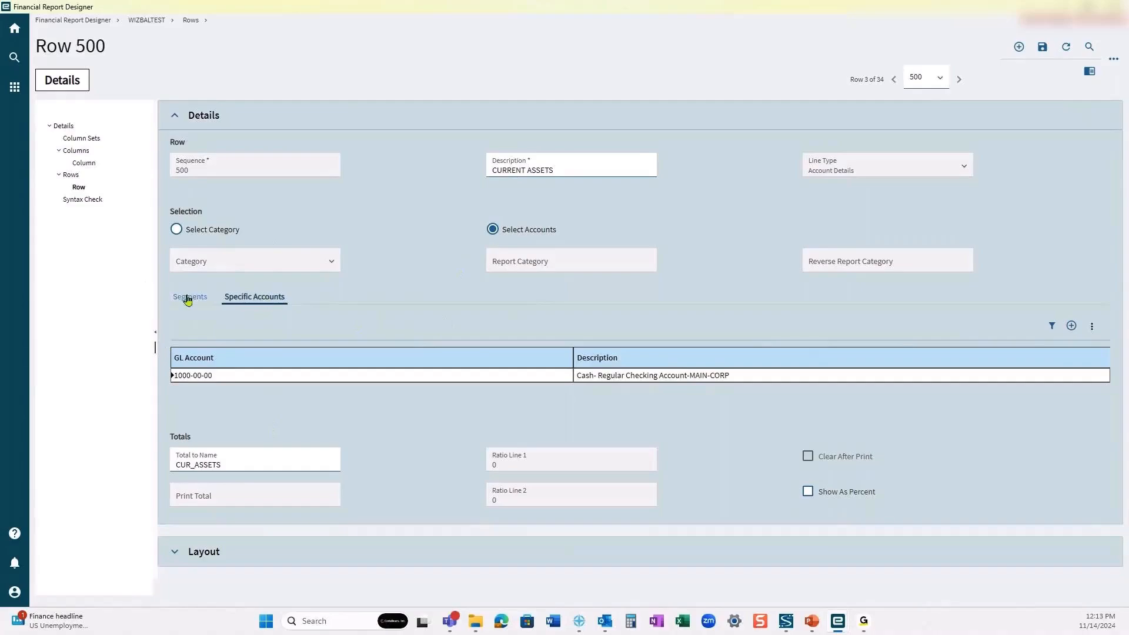
Delete the specific GL account 1000-00-00 from row 500
{"action": "left_click", "coordinate": [1093, 331]}
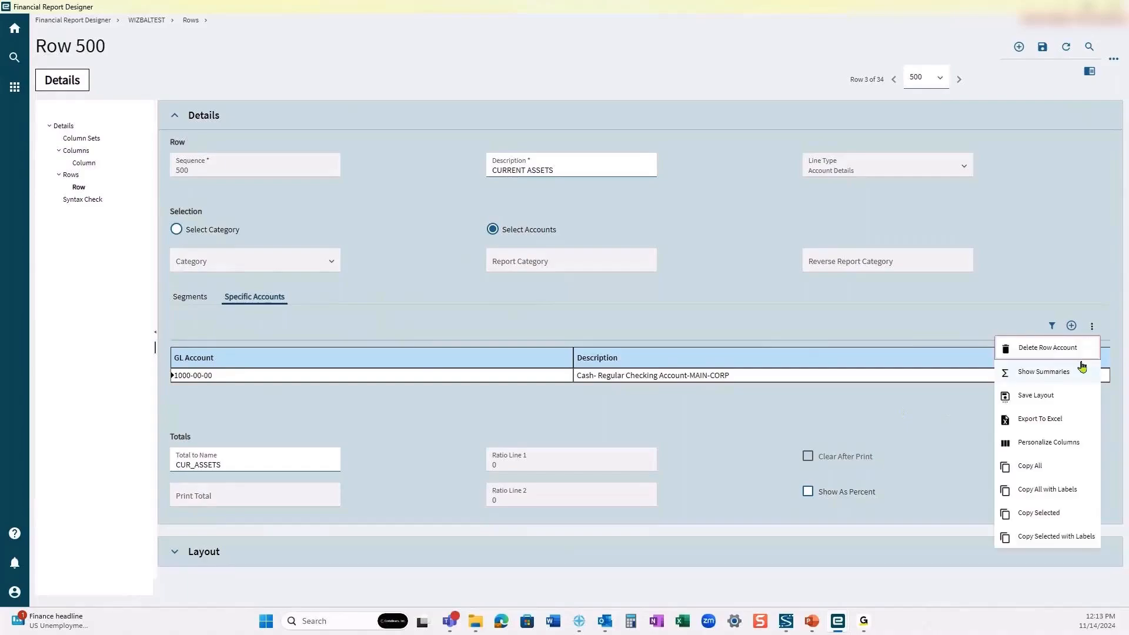
{"action": "left_click", "coordinate": [1055, 352]}
Add a Chart segment range from 1000 to 1100 to row 500 and save it
{"action": "left_click", "coordinate": [189, 297]}
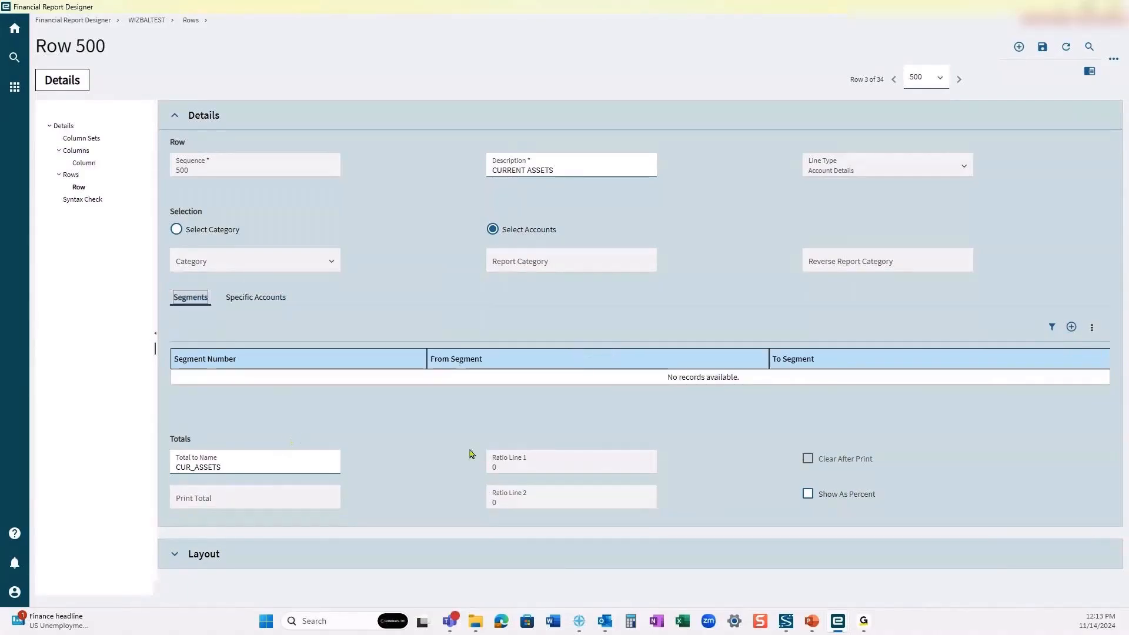
{"action": "left_click", "coordinate": [1071, 327]}
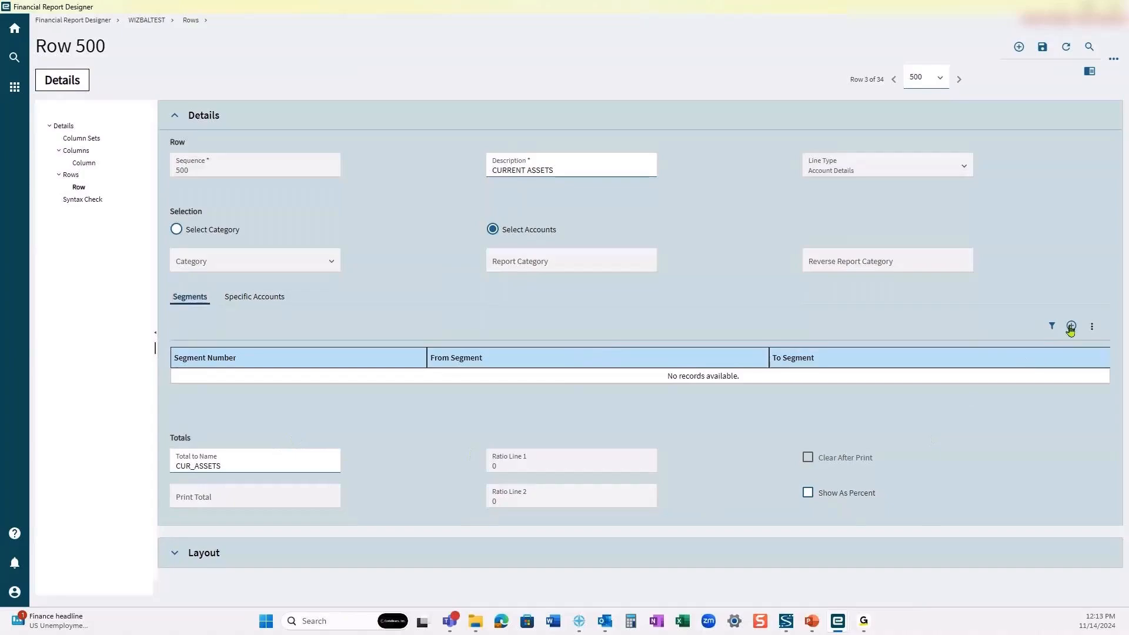
{"action": "left_click", "coordinate": [414, 384]}
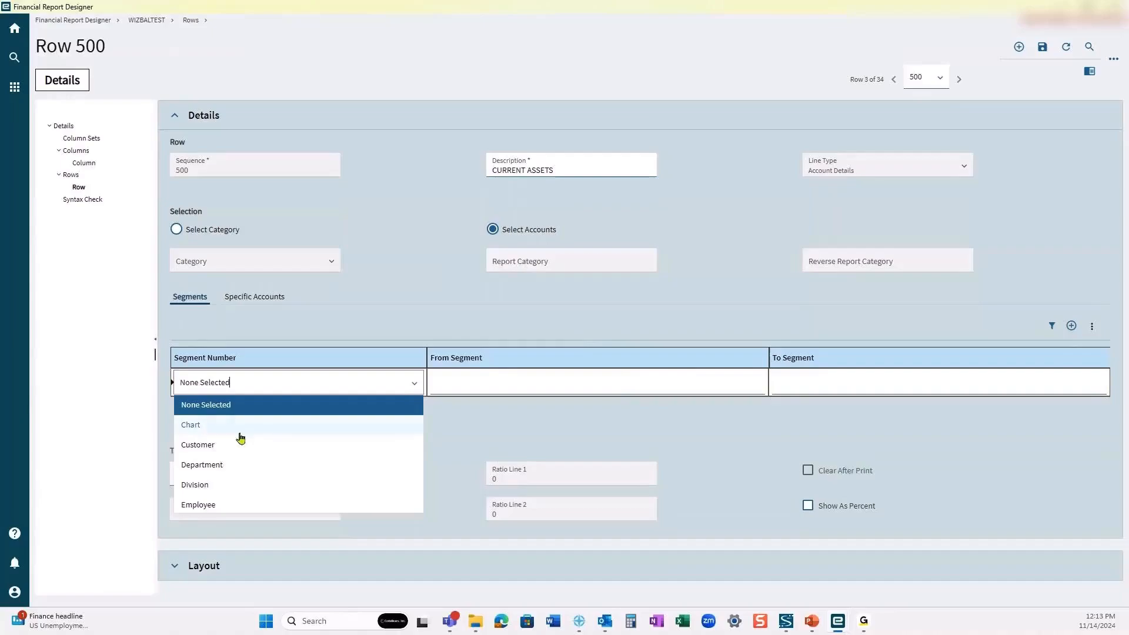
{"action": "left_click", "coordinate": [238, 436]}
{"action": "left_click", "coordinate": [547, 396]}
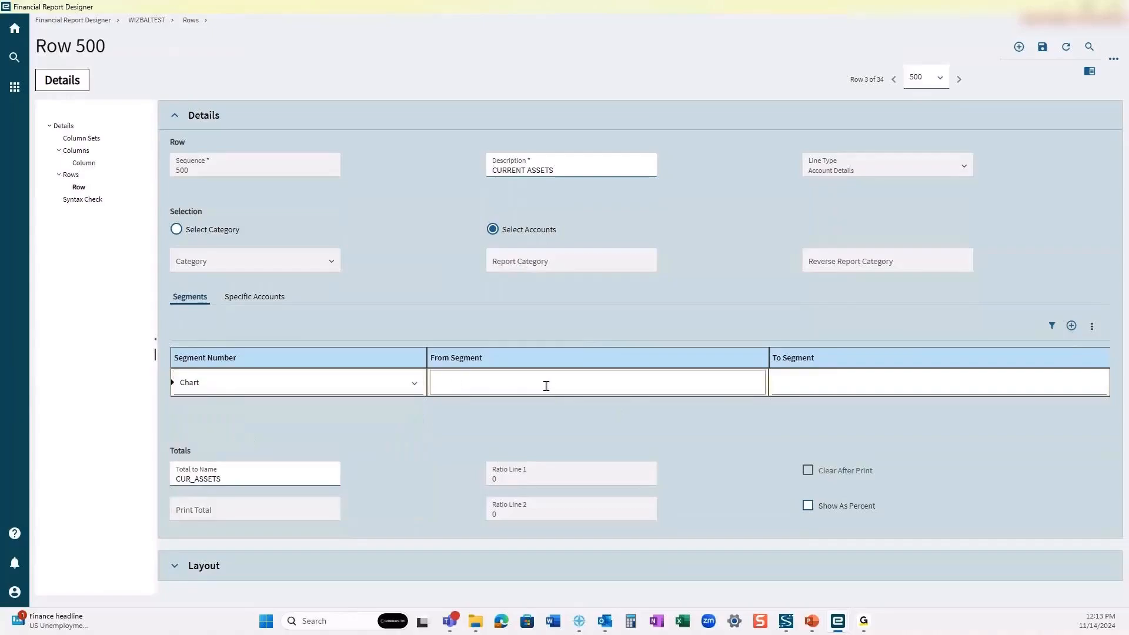
{"action": "type", "text": "`000"}
{"action": "key", "text": "Tab"}
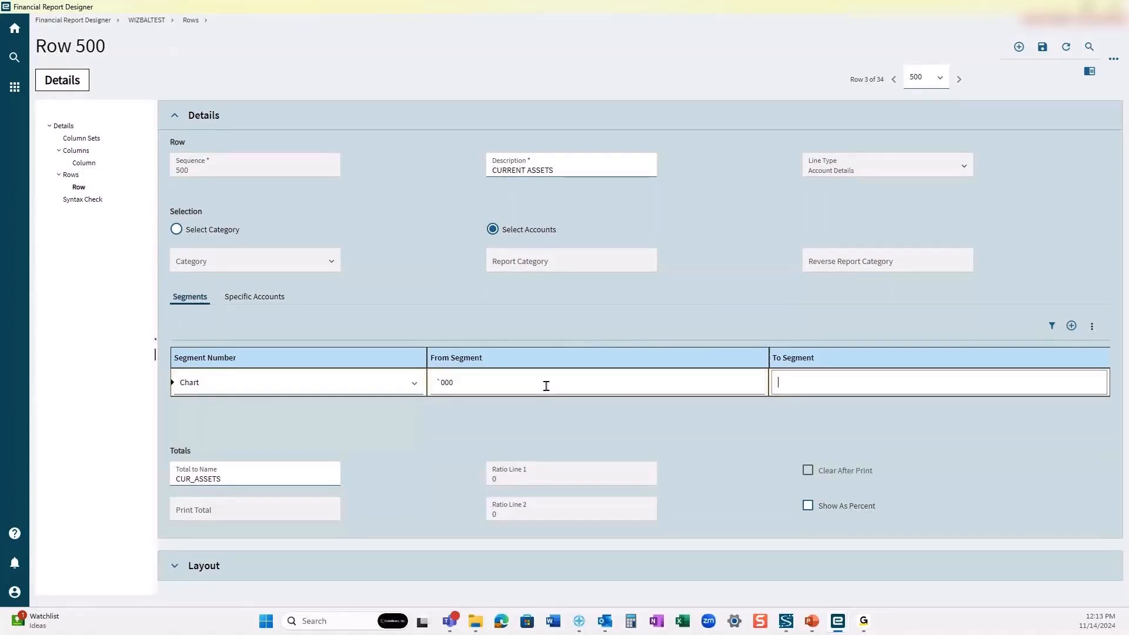
{"action": "type", "text": "1100"}
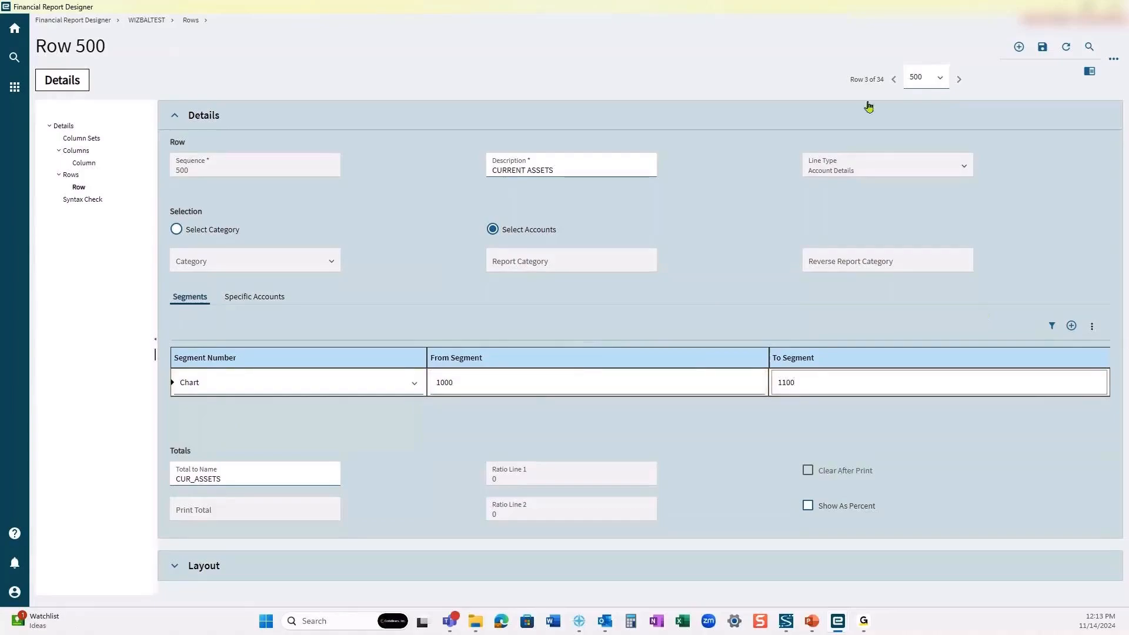
{"action": "left_click", "coordinate": [1044, 50]}
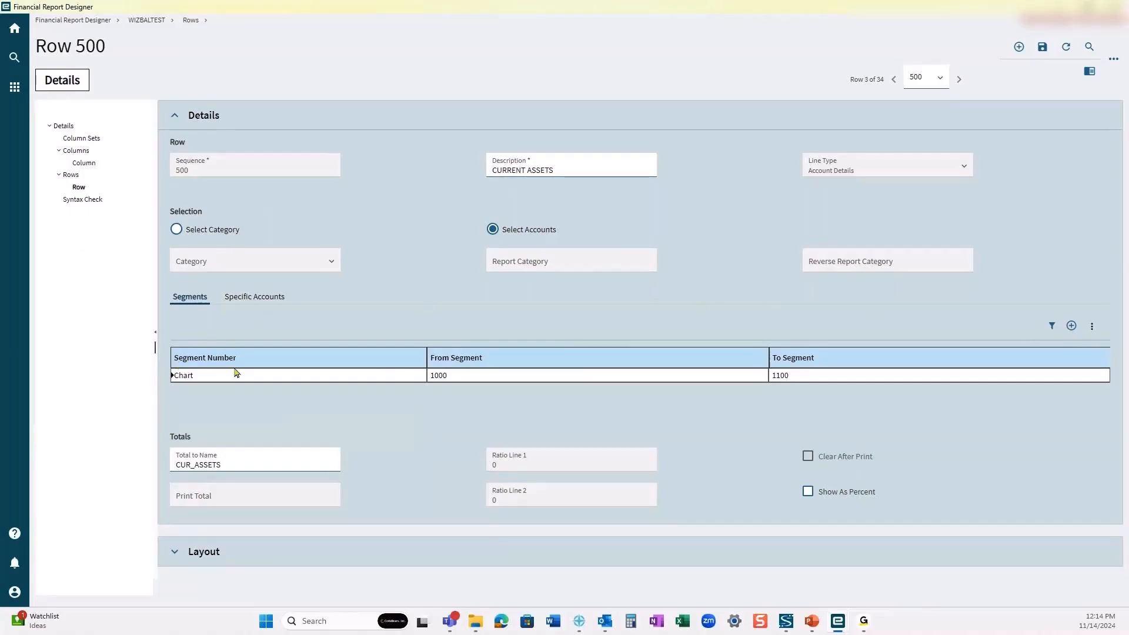
Add a Department segment range from 00 to 00 to row 500 and save it
{"action": "left_click", "coordinate": [1072, 327]}
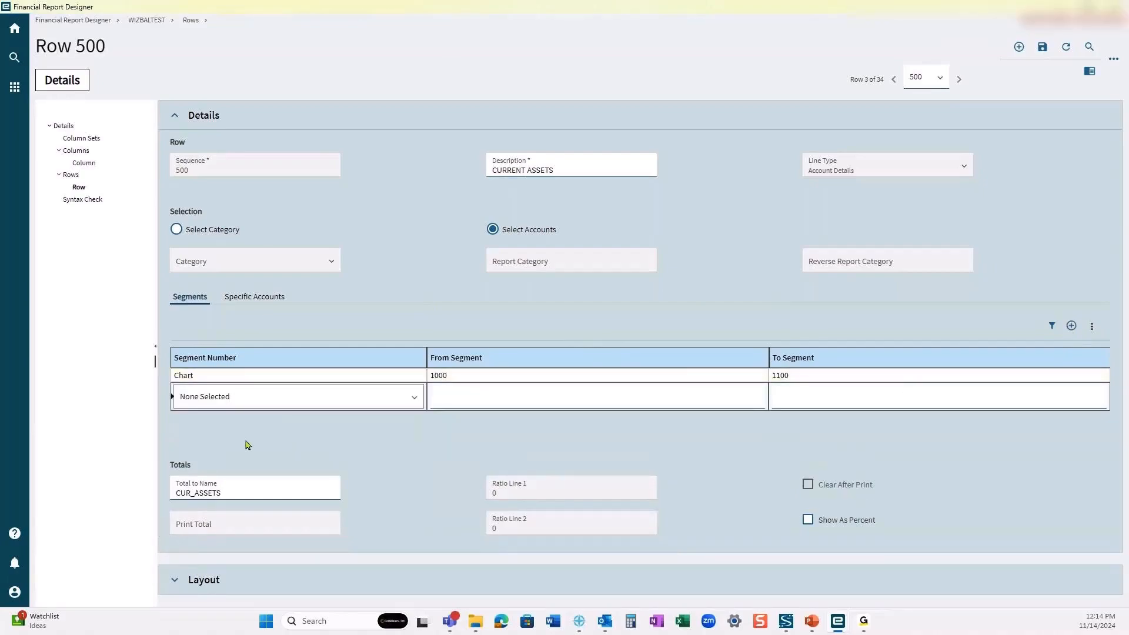
{"action": "left_click", "coordinate": [414, 399]}
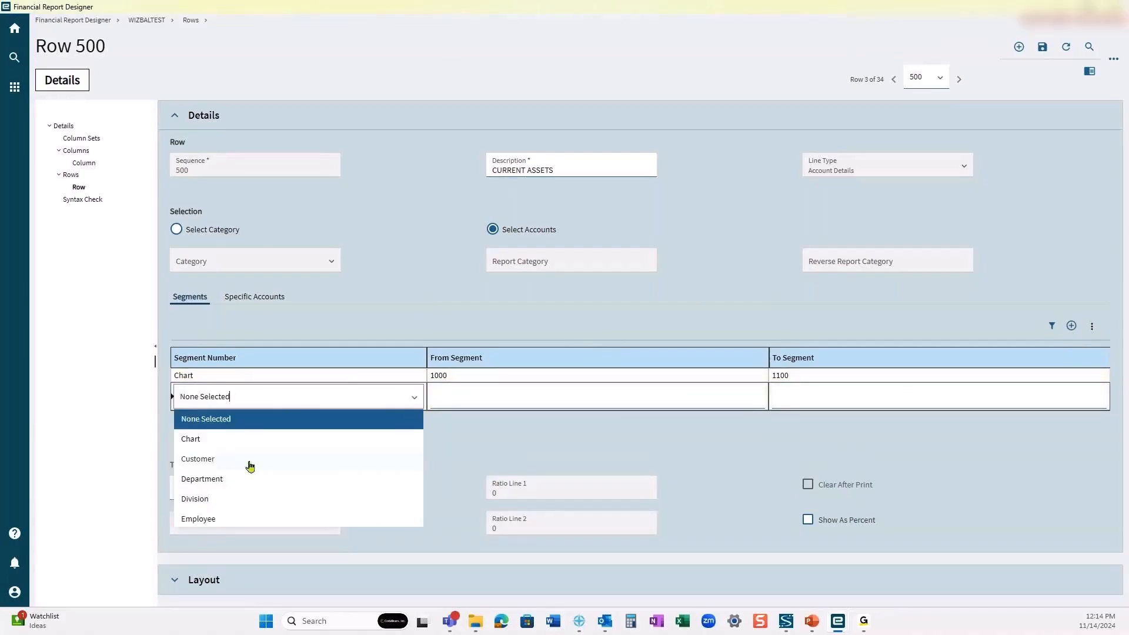
{"action": "left_click", "coordinate": [210, 484]}
{"action": "left_click", "coordinate": [483, 395]}
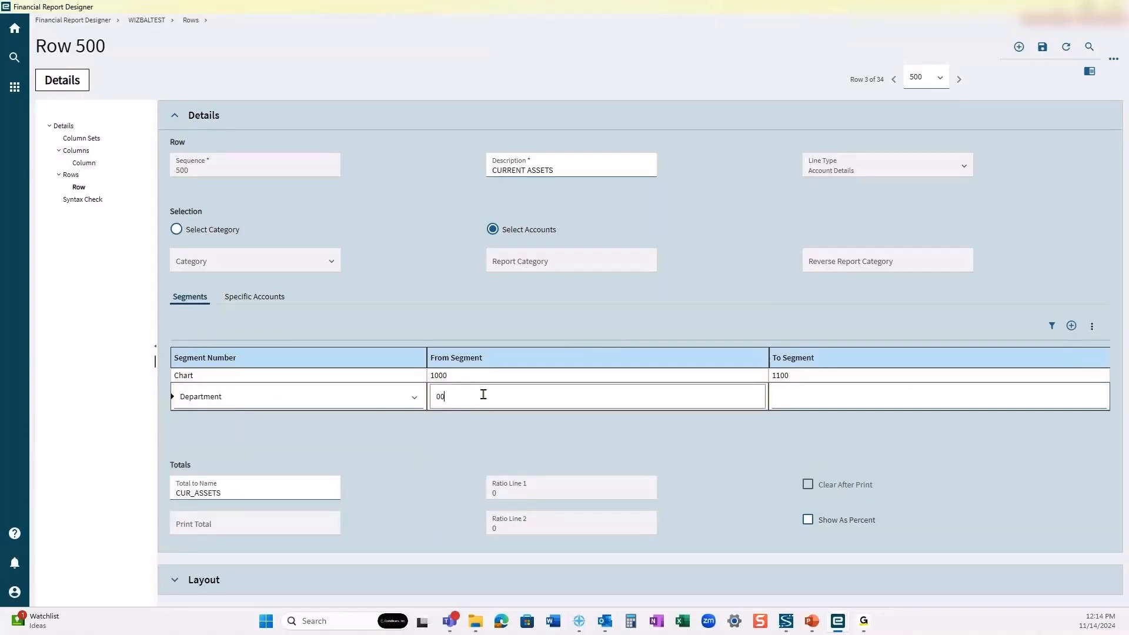
{"action": "key", "text": "Tab"}
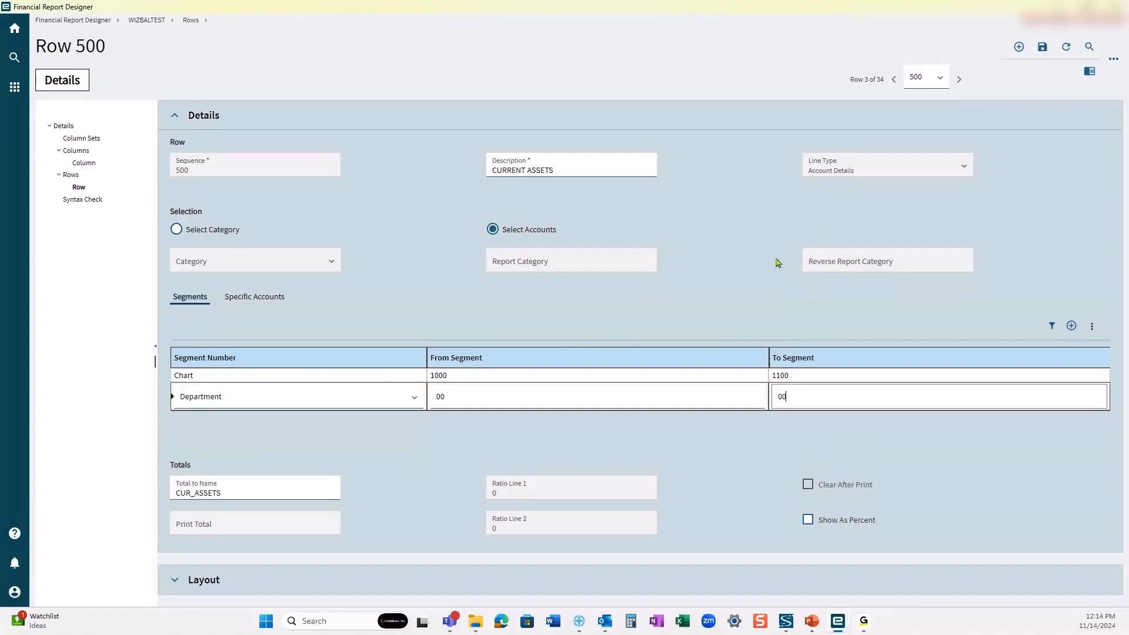
{"action": "left_click", "coordinate": [1043, 47]}
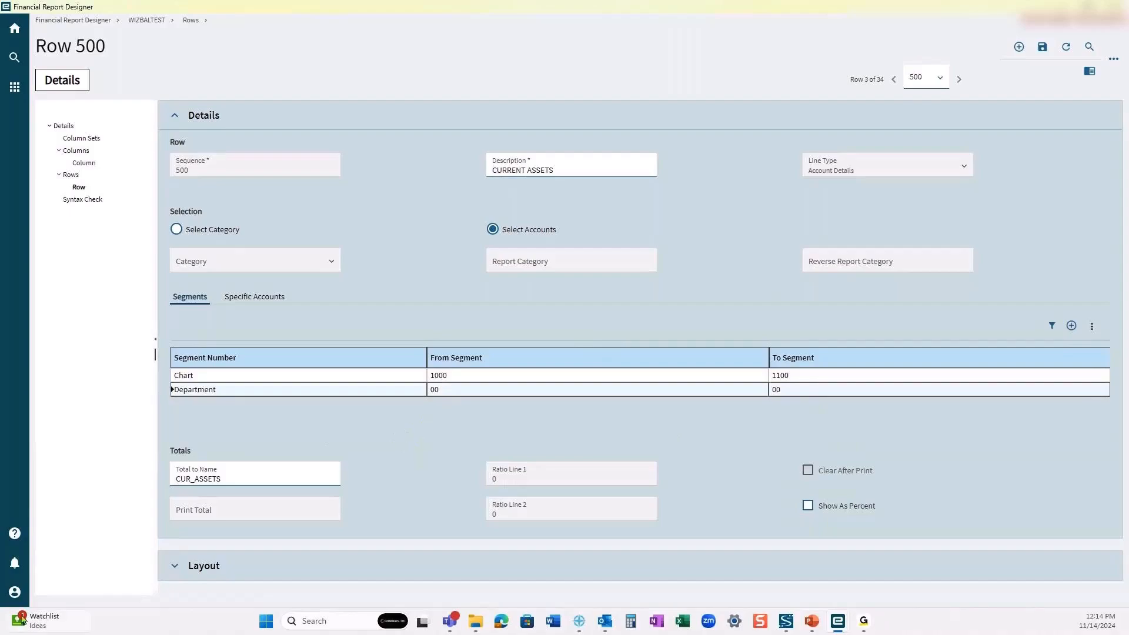
Expand the layout section of row 500 to view its text, data and paging settings
{"action": "left_click", "coordinate": [176, 571]}
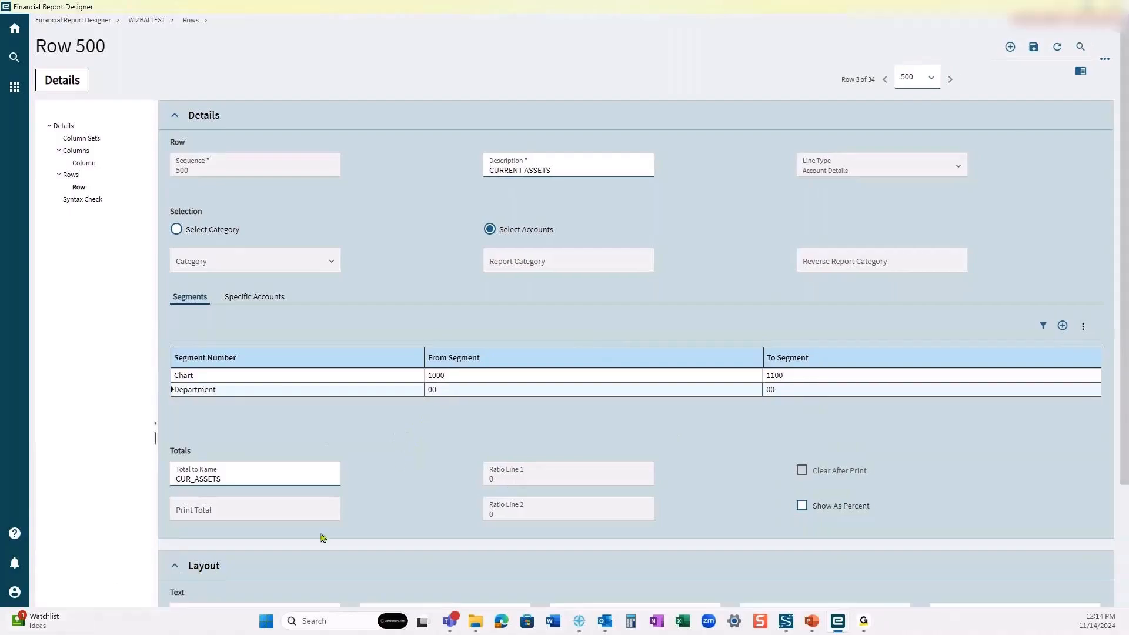
{"action": "scroll", "coordinate": [451, 486], "scroll_direction": "down", "scroll_amount": 1}
{"action": "scroll", "coordinate": [451, 486], "scroll_direction": "down", "scroll_amount": 2}
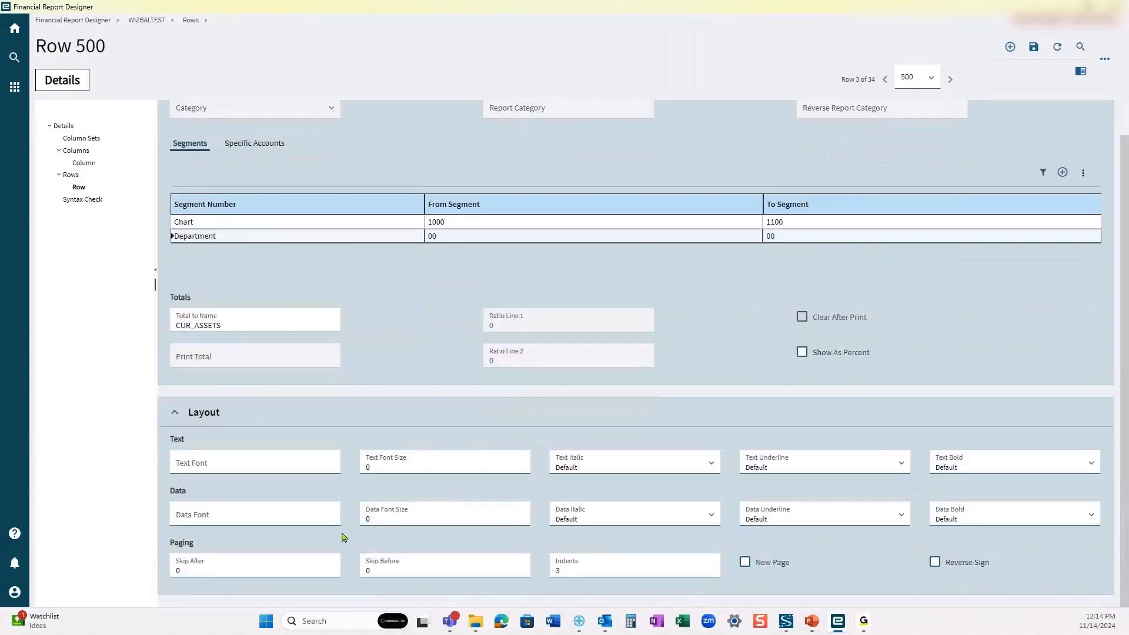